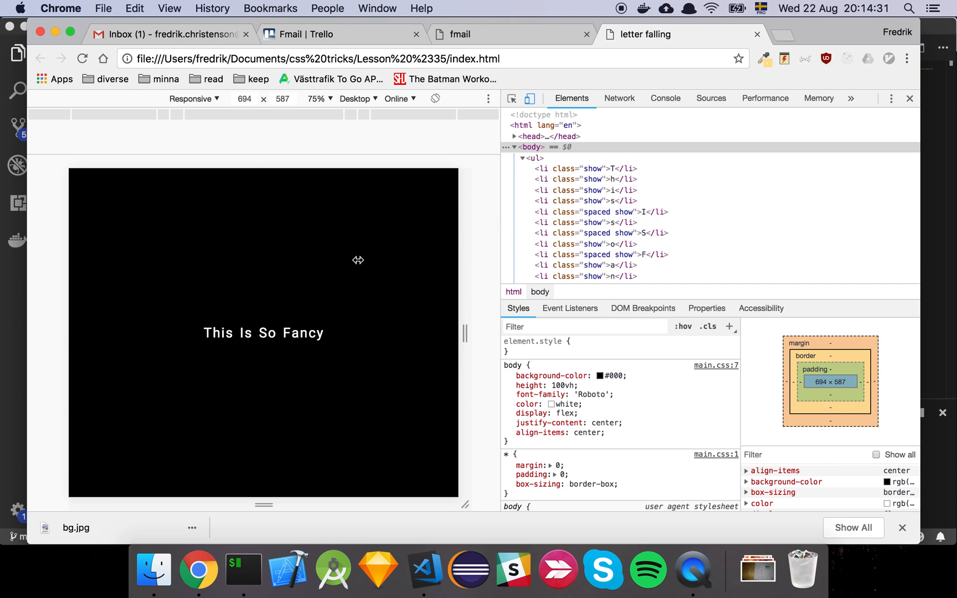
- Reload the page twice with Cmd+R to replay the falling 'This Is So Fancy' letters
{"action": "key", "text": "super+r"}
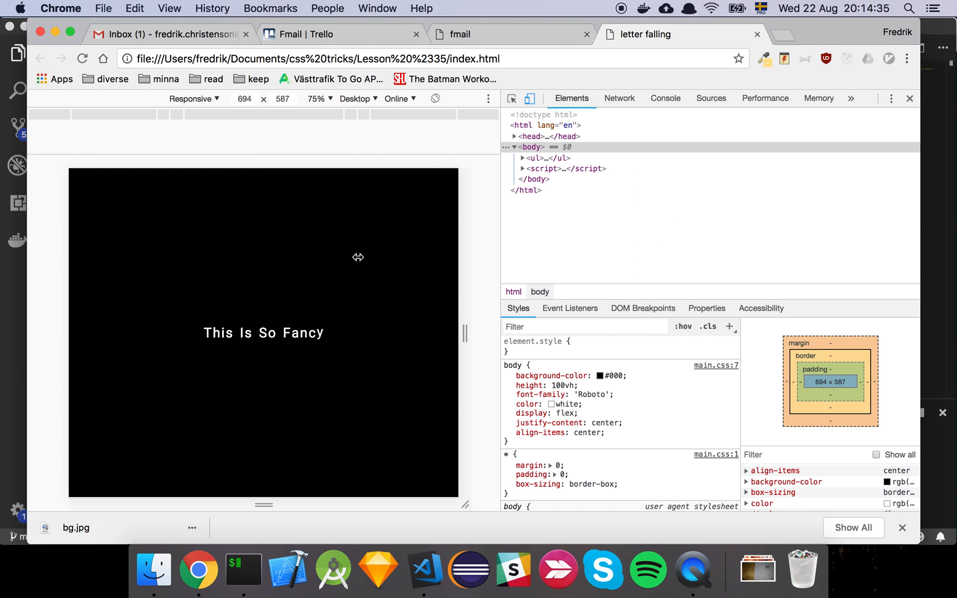
{"action": "key", "text": "super+r"}
- Expand the ul letter list in DevTools and inspect its first li 'T' and the list element
{"action": "left_click", "coordinate": [522, 156]}
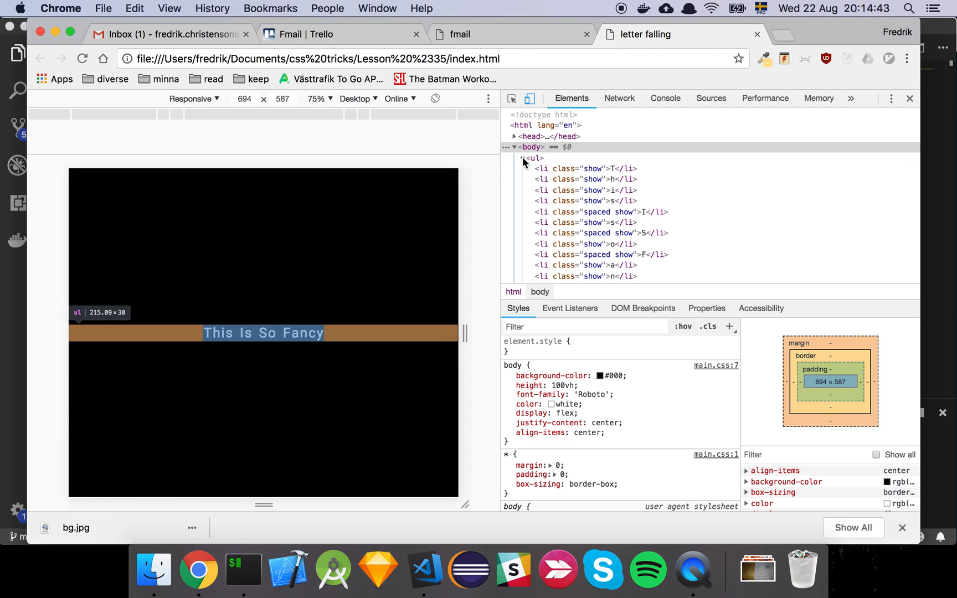
{"action": "left_click", "coordinate": [600, 168]}
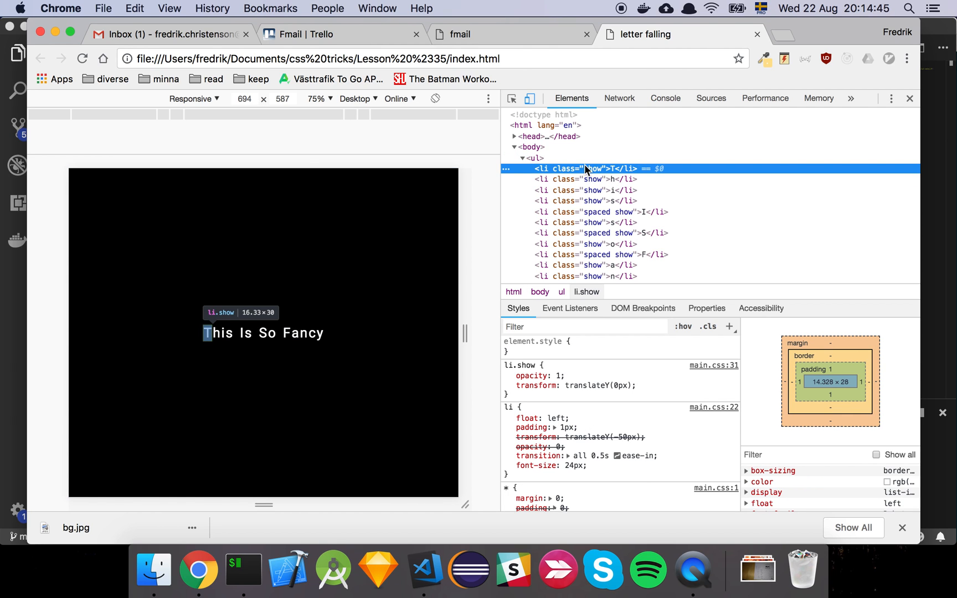
{"action": "left_click", "coordinate": [578, 157]}
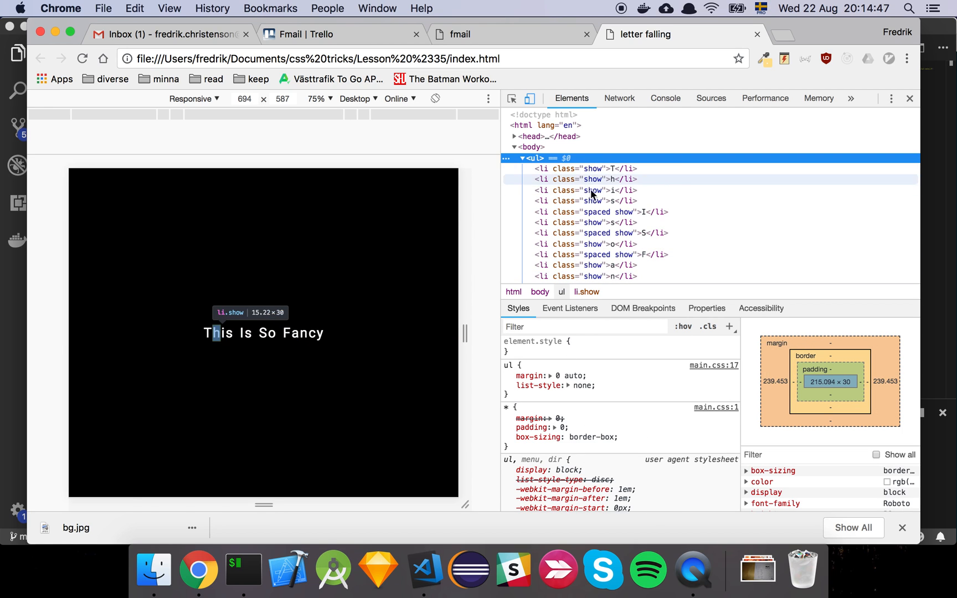
{"action": "mouse_move", "coordinate": [533, 377]}
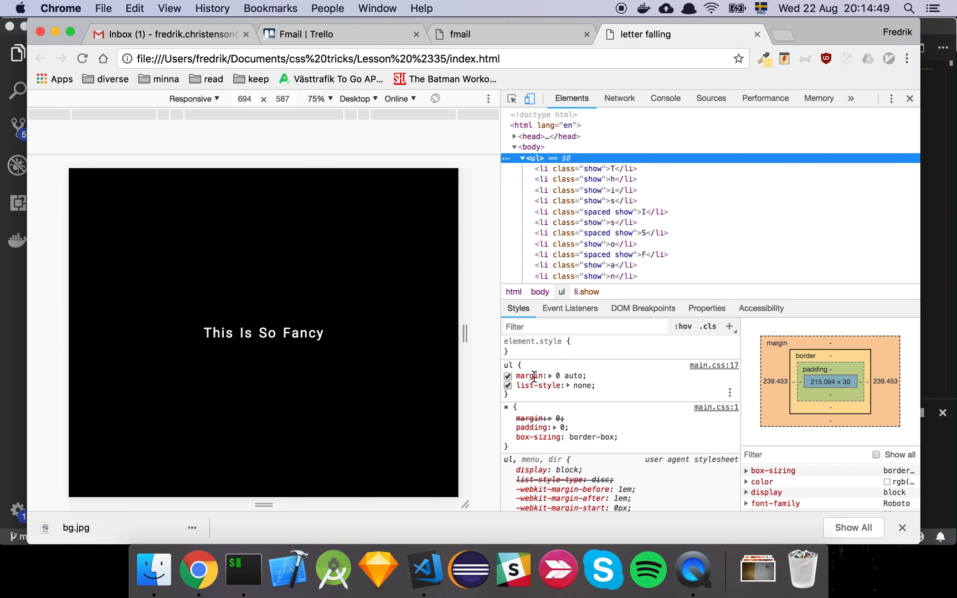
- Toggle list-style: none off and on to briefly reveal bullets, then view the first letter's show styling
{"action": "left_click", "coordinate": [508, 386]}
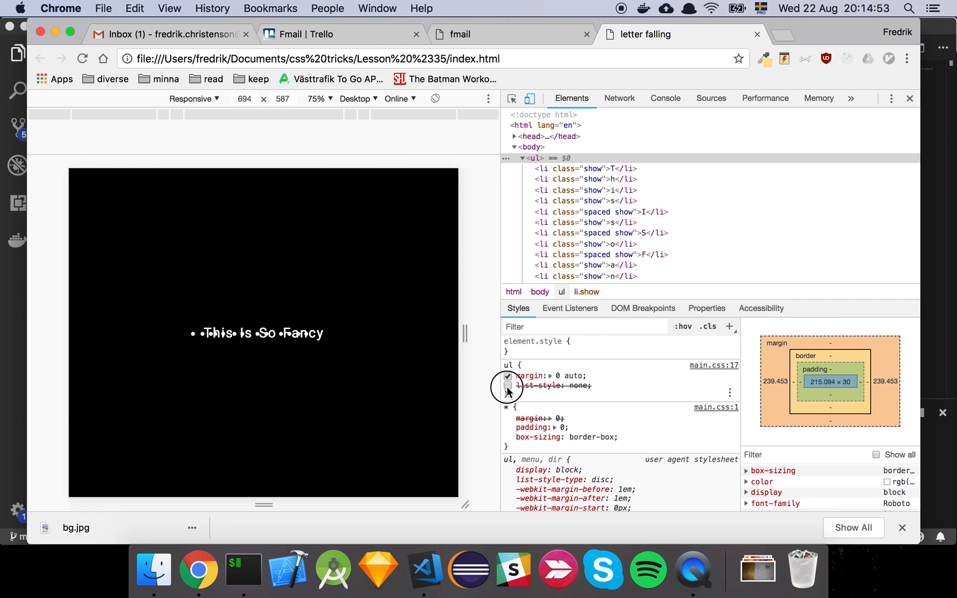
{"action": "left_click", "coordinate": [507, 385]}
{"action": "left_click", "coordinate": [566, 168]}
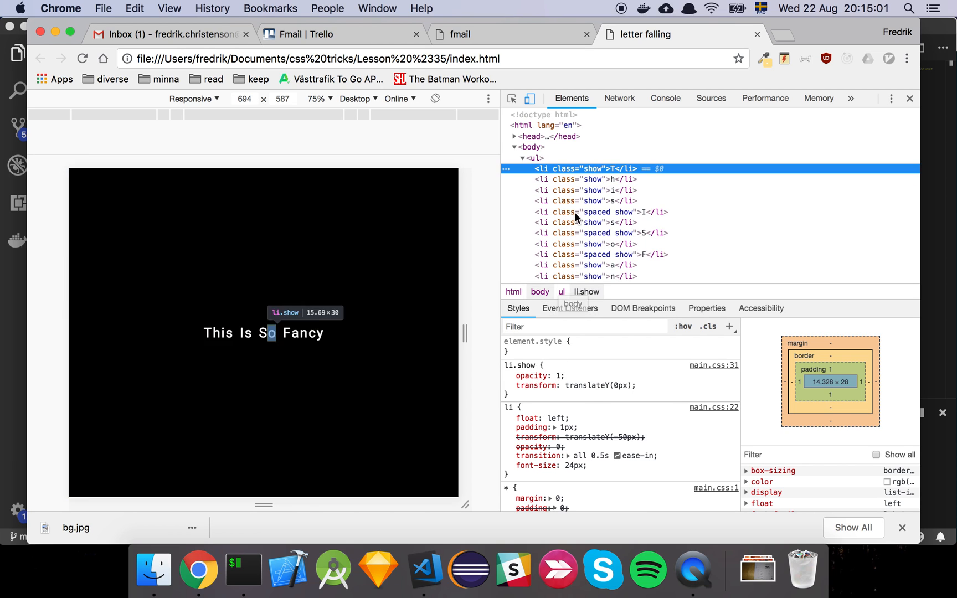
{"action": "scroll", "coordinate": [575, 212], "scroll_direction": "down", "scroll_amount": 3}
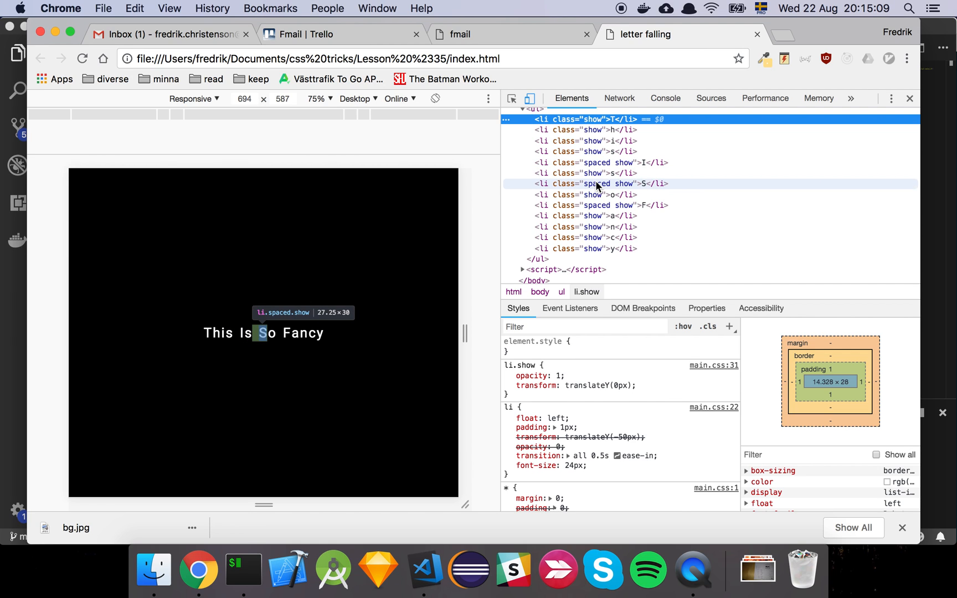
- Inspect the li.spaced 'I', toggle its padding-left off and back on, then move to the editor
{"action": "left_click", "coordinate": [595, 160]}
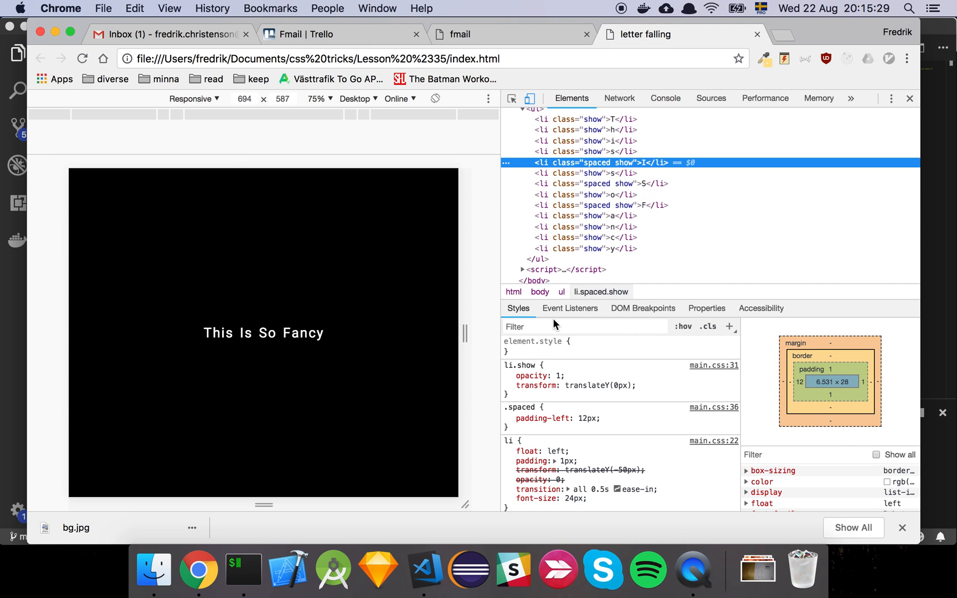
{"action": "left_click", "coordinate": [508, 416]}
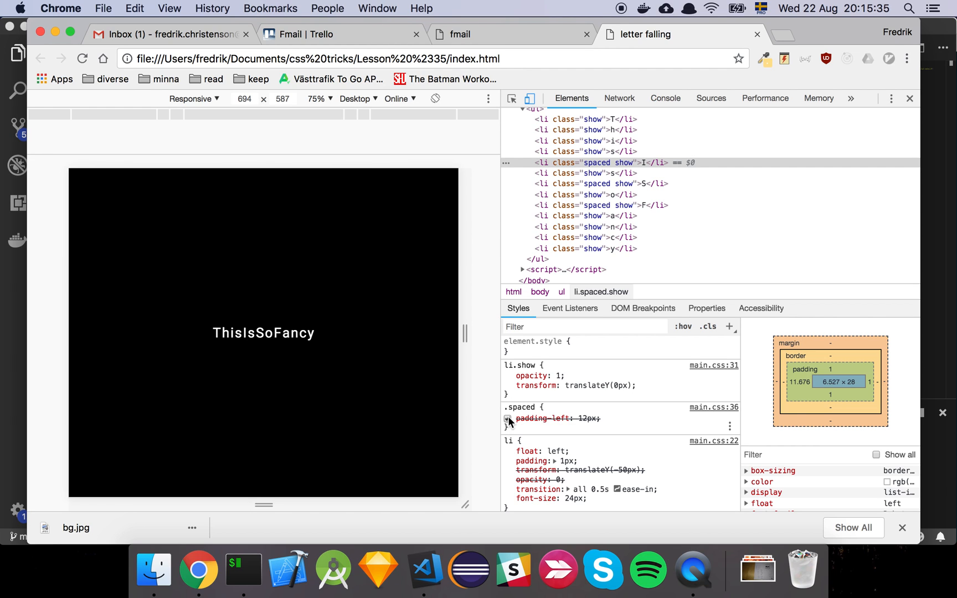
{"action": "left_click", "coordinate": [509, 420]}
{"action": "key", "text": "super+Tab"}
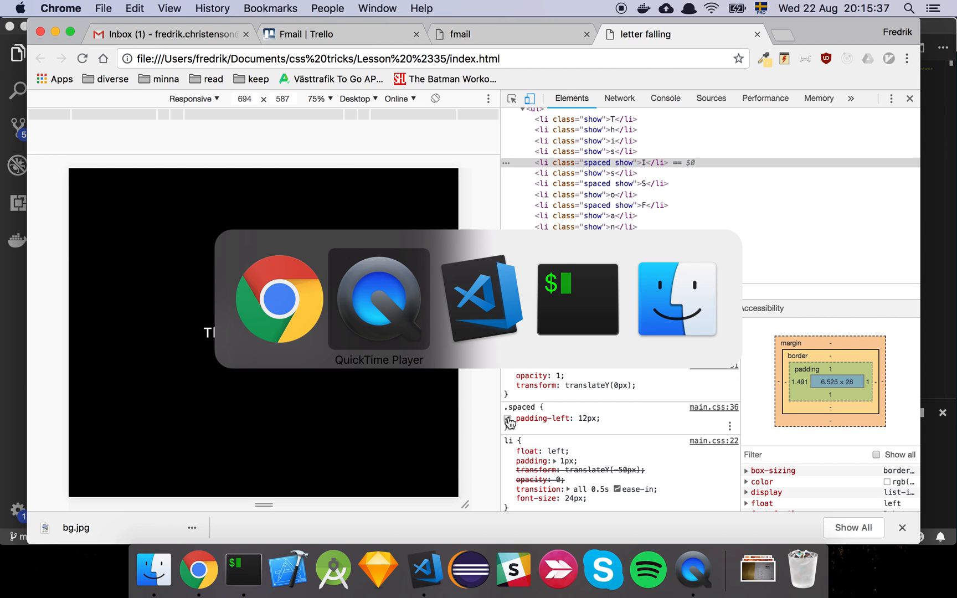
{"action": "scroll", "coordinate": [482, 237], "scroll_direction": "up", "scroll_amount": 5}
{"action": "scroll", "coordinate": [482, 236], "scroll_direction": "up", "scroll_amount": 3}
{"action": "scroll", "coordinate": [483, 237], "scroll_direction": "down", "scroll_amount": 3}
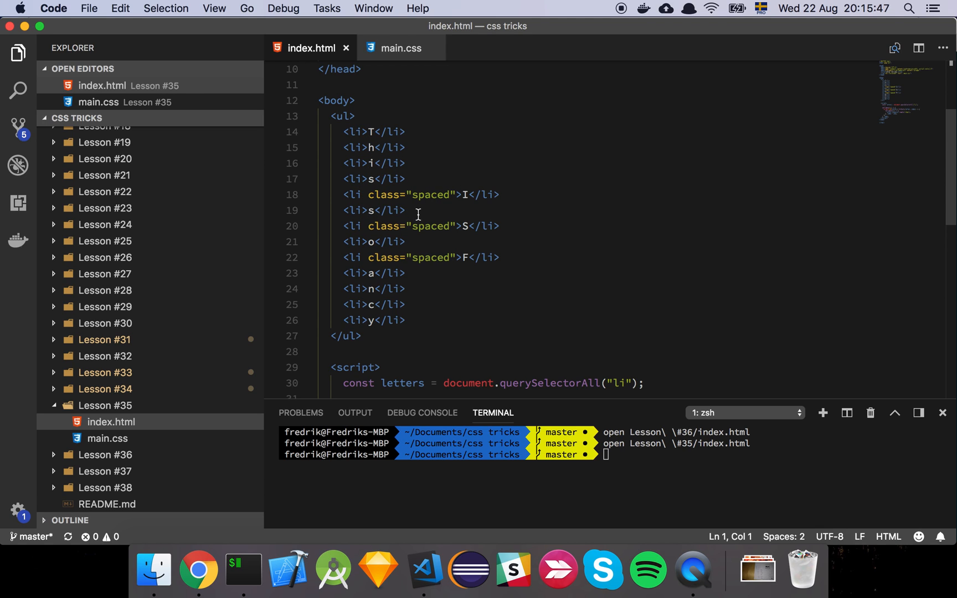
{"action": "scroll", "coordinate": [419, 214], "scroll_direction": "down", "scroll_amount": 5}
{"action": "scroll", "coordinate": [418, 215], "scroll_direction": "down", "scroll_amount": 5}
{"action": "scroll", "coordinate": [418, 215], "scroll_direction": "down", "scroll_amount": 2}
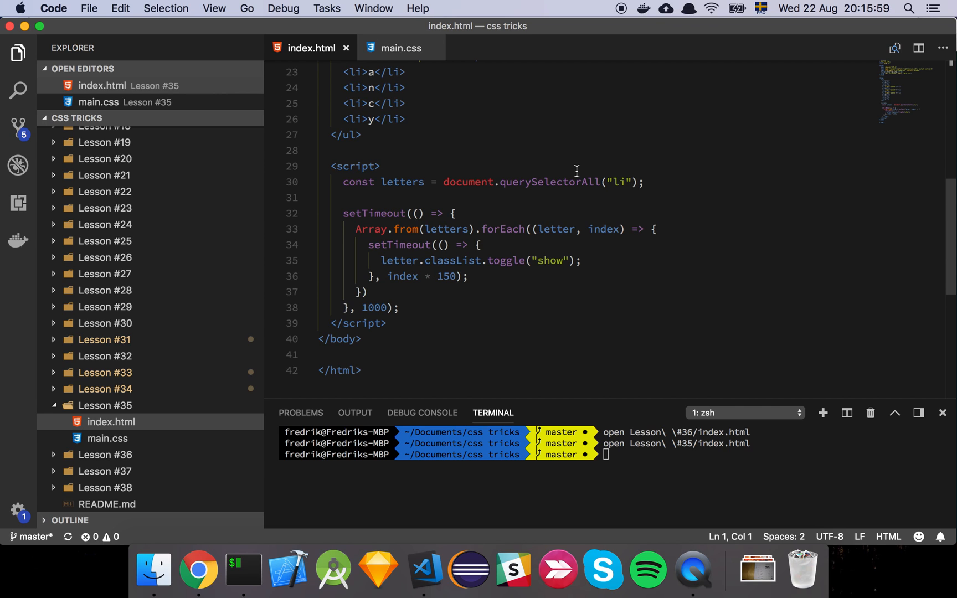
- Highlight the letters variable and the Array.from(letters) usage in the script
{"action": "left_click", "coordinate": [664, 183]}
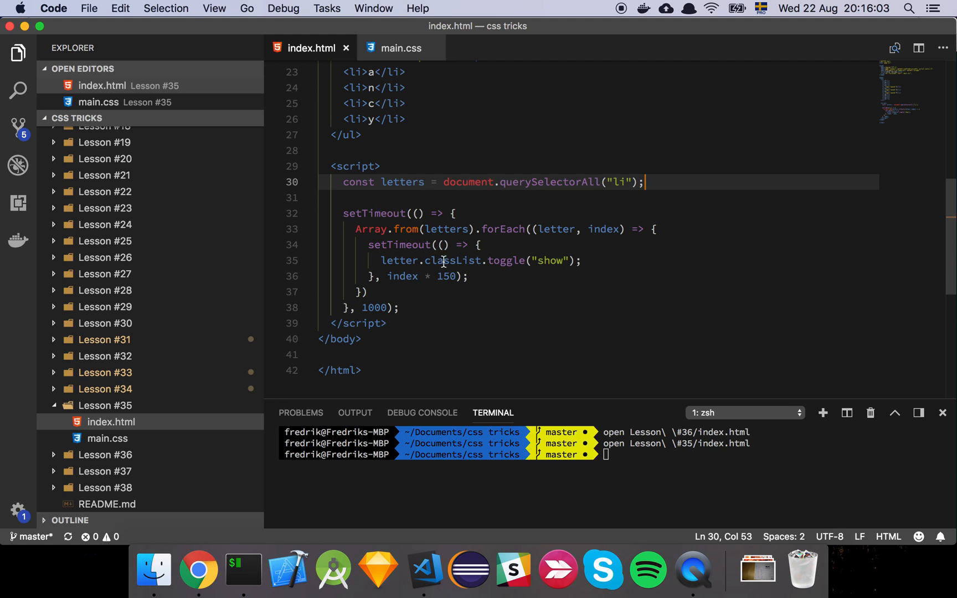
{"action": "double_click", "coordinate": [402, 229]}
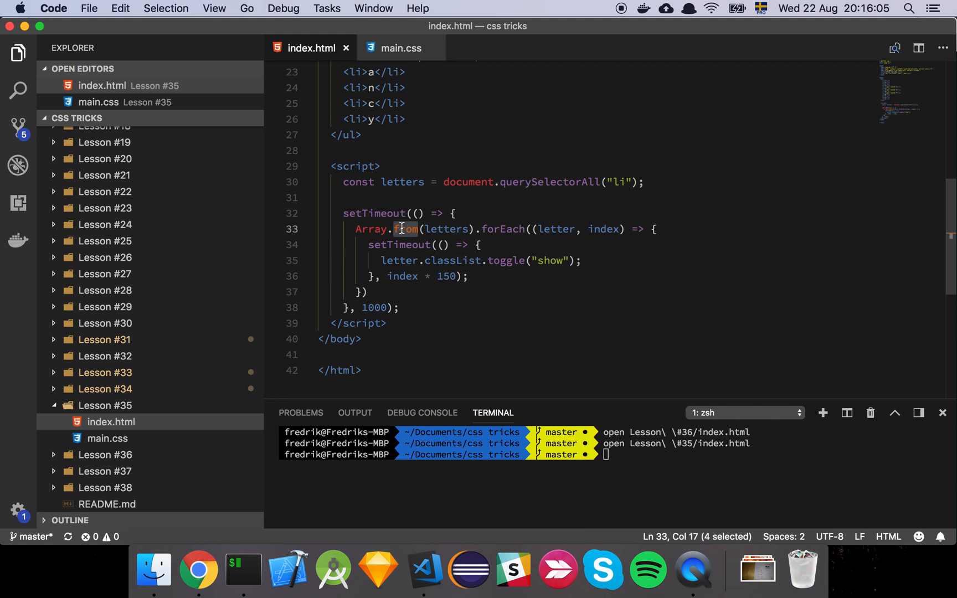
{"action": "double_click", "coordinate": [446, 229]}
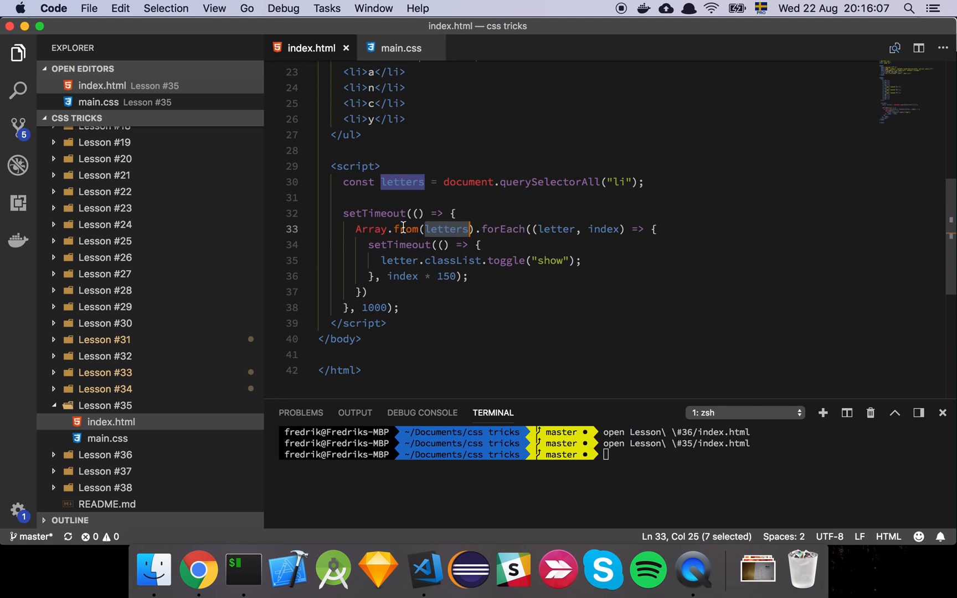
{"action": "double_click", "coordinate": [401, 182]}
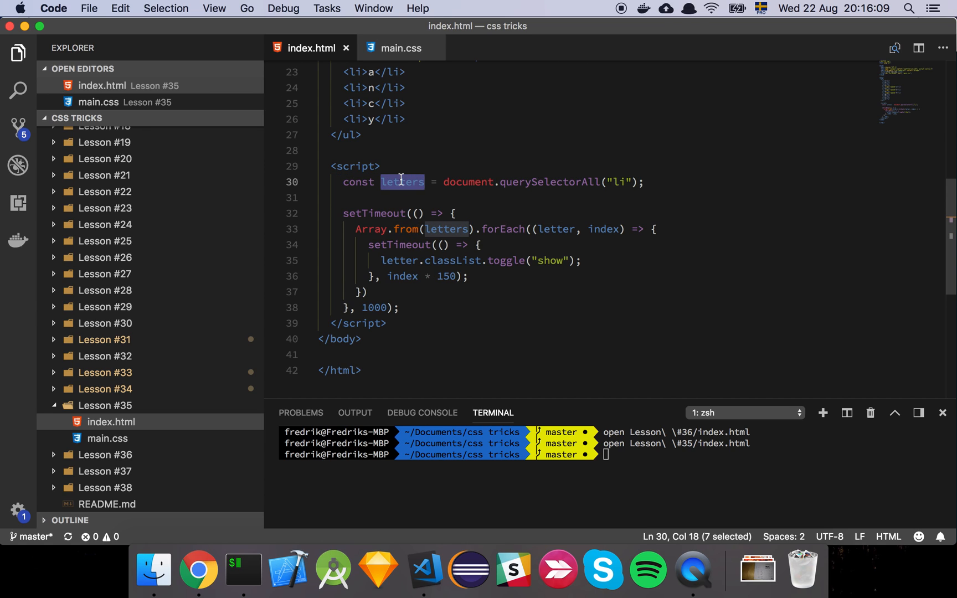
{"action": "mouse_move", "coordinate": [503, 229]}
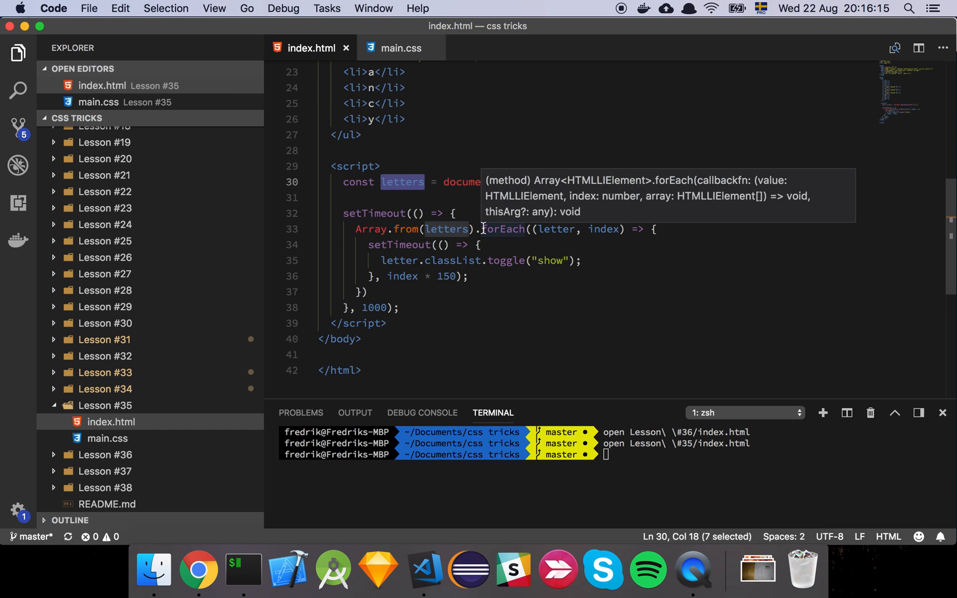
- Trace the loop's index, the delayed timeout toggling show, and the index*150 ms delay, then move to main.css
{"action": "double_click", "coordinate": [559, 228]}
{"action": "double_click", "coordinate": [603, 230]}
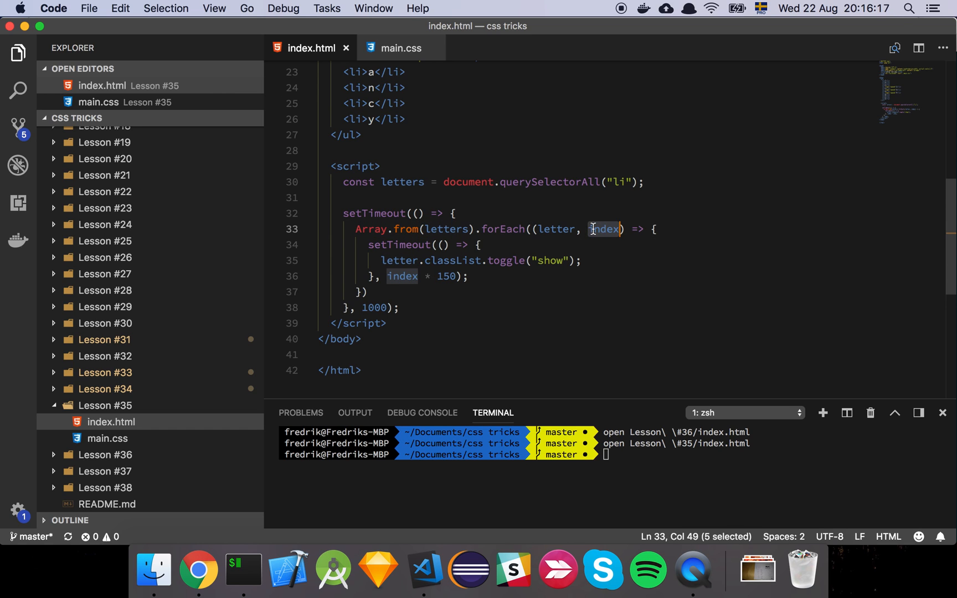
{"action": "left_click", "coordinate": [499, 247]}
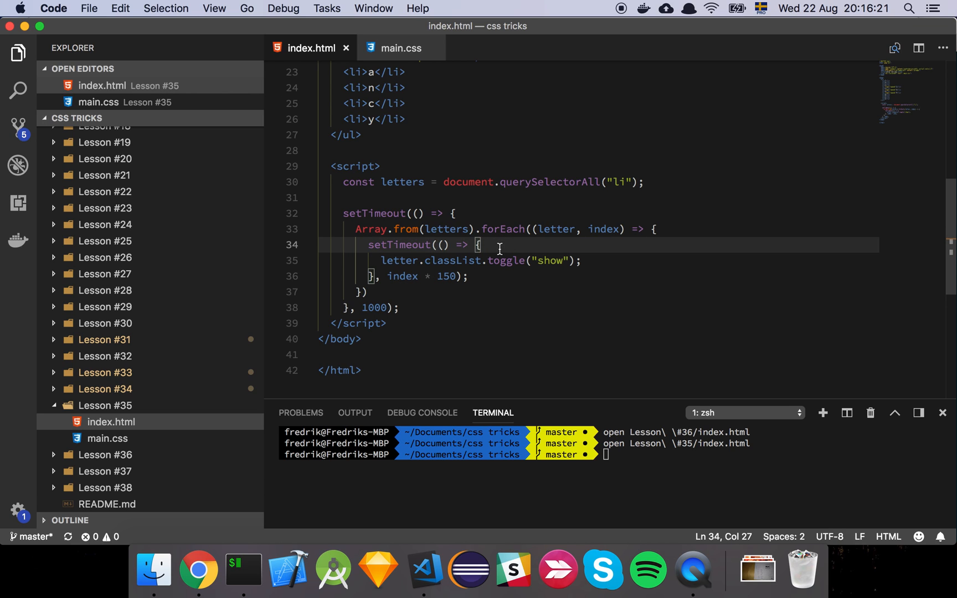
{"action": "left_click", "coordinate": [569, 260]}
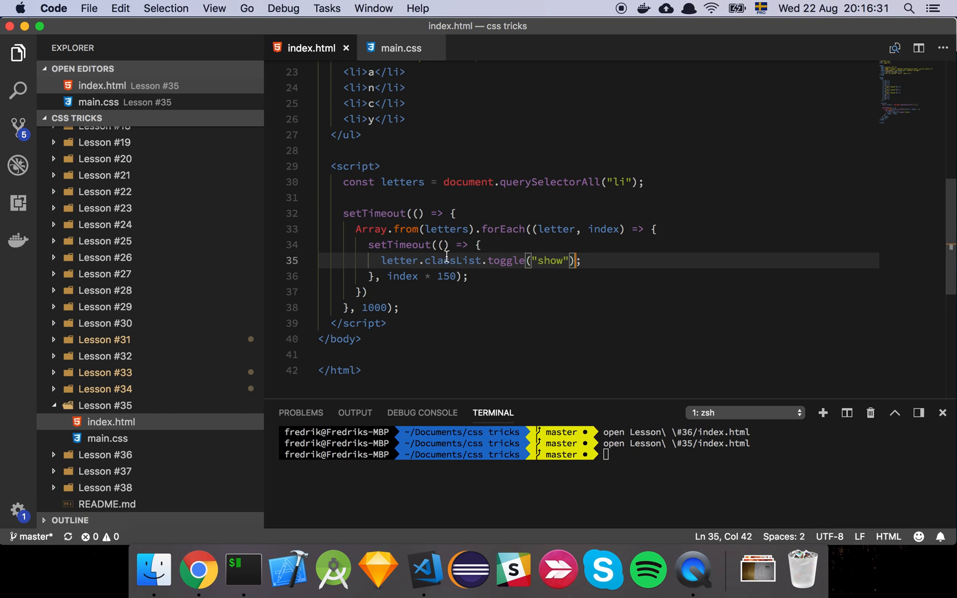
{"action": "double_click", "coordinate": [402, 276]}
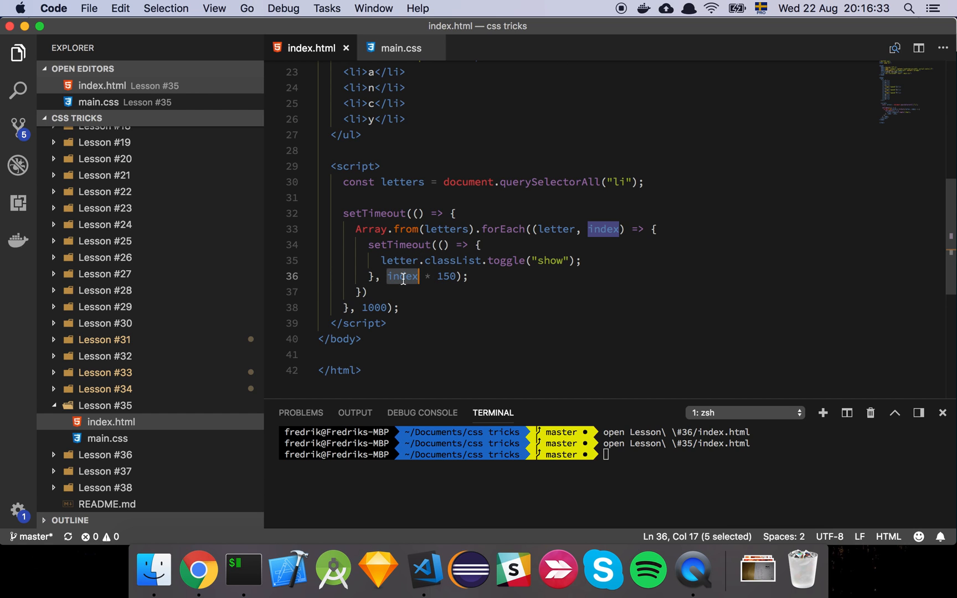
{"action": "double_click", "coordinate": [450, 278]}
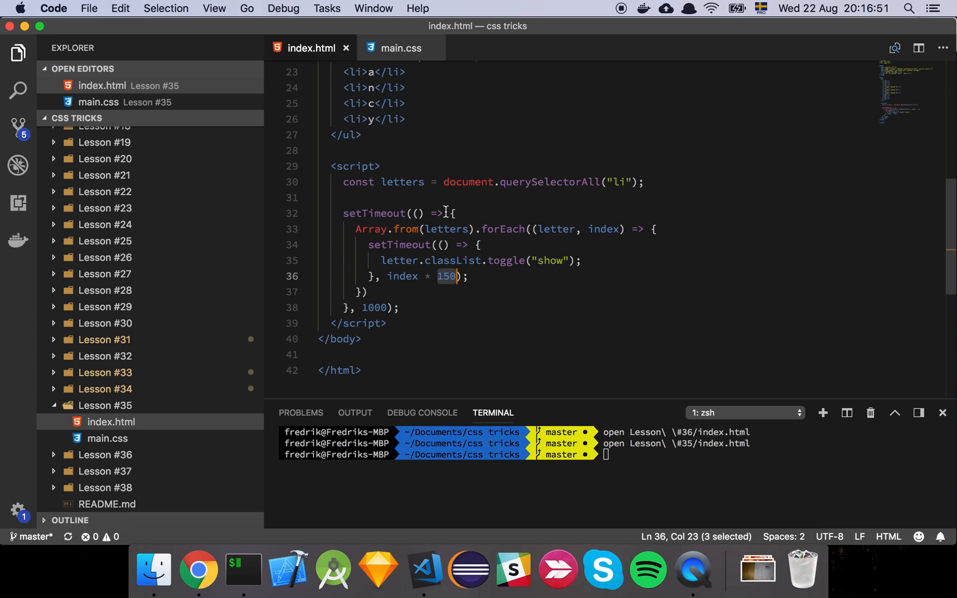
{"action": "key", "text": "ctrl+Tab"}
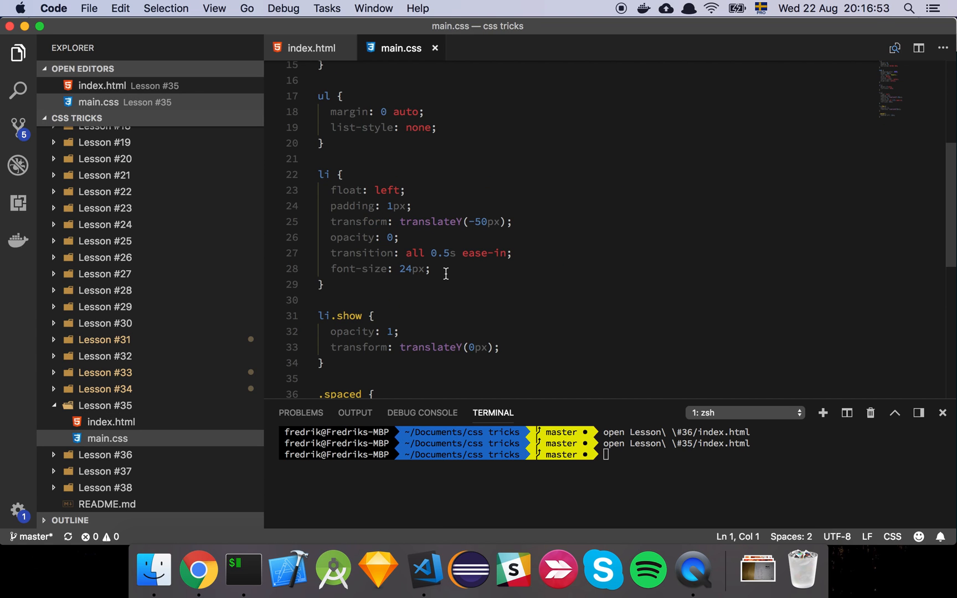
{"action": "left_click", "coordinate": [430, 191]}
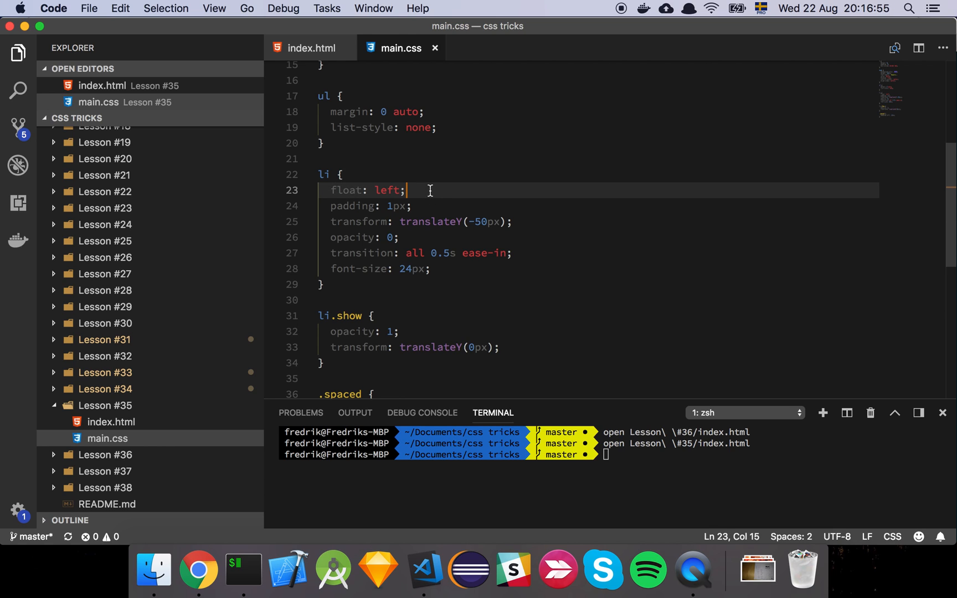
{"action": "left_click", "coordinate": [442, 208]}
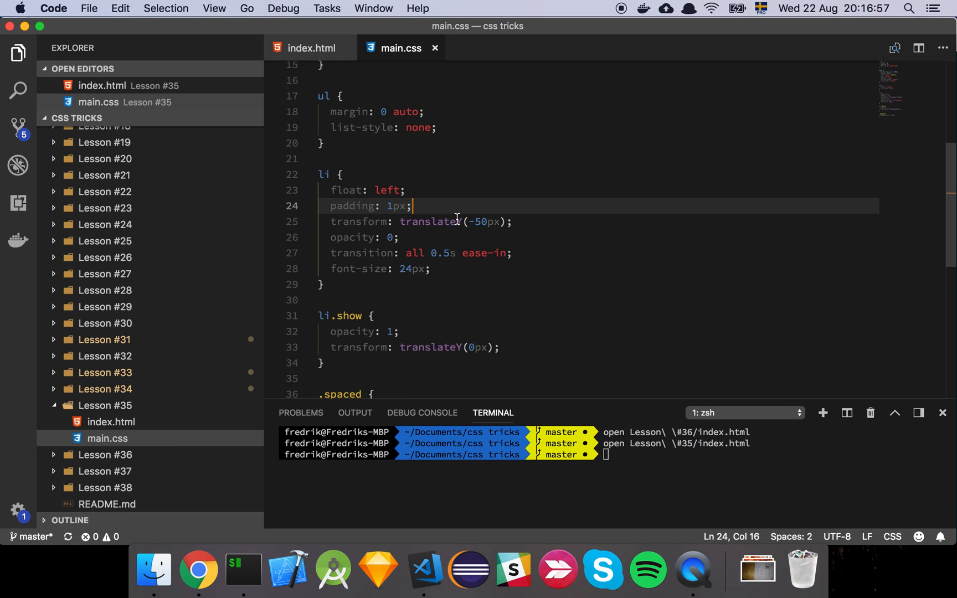
{"action": "double_click", "coordinate": [454, 221]}
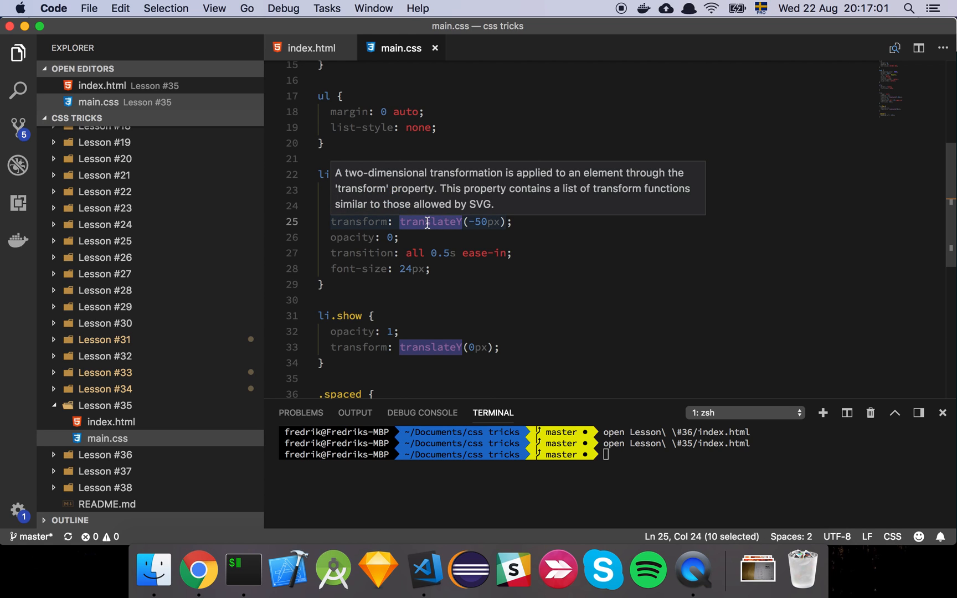
{"action": "double_click", "coordinate": [477, 222]}
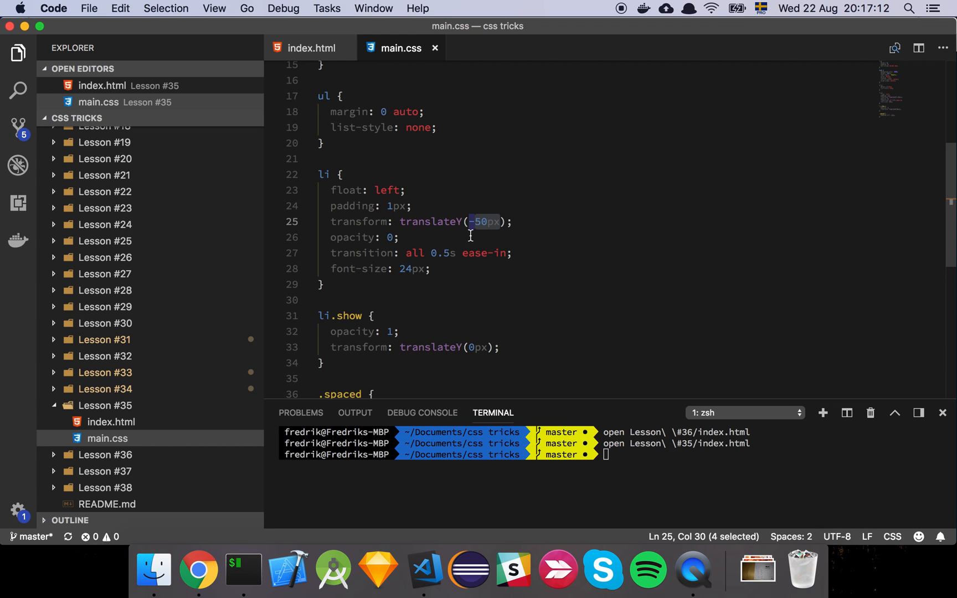
{"action": "left_click", "coordinate": [406, 241]}
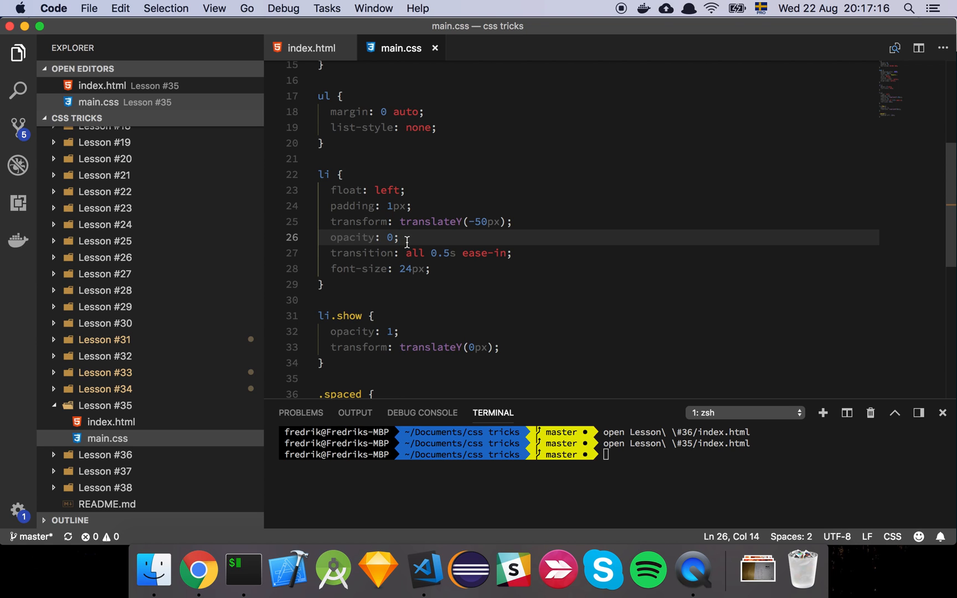
{"action": "double_click", "coordinate": [413, 254]}
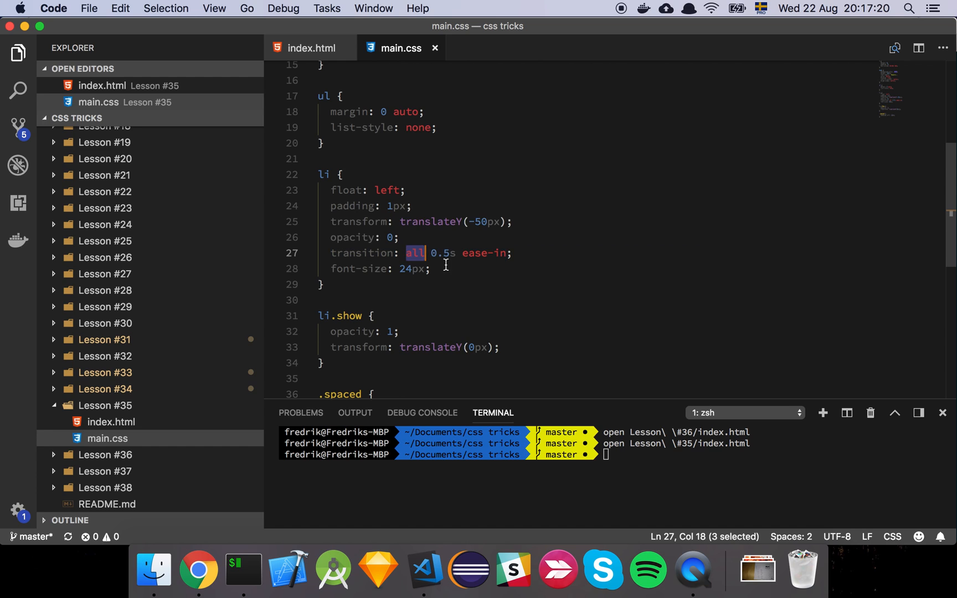
{"action": "scroll", "coordinate": [446, 266], "scroll_direction": "down", "scroll_amount": 3}
{"action": "scroll", "coordinate": [446, 265], "scroll_direction": "down", "scroll_amount": 3}
{"action": "left_click", "coordinate": [406, 230]}
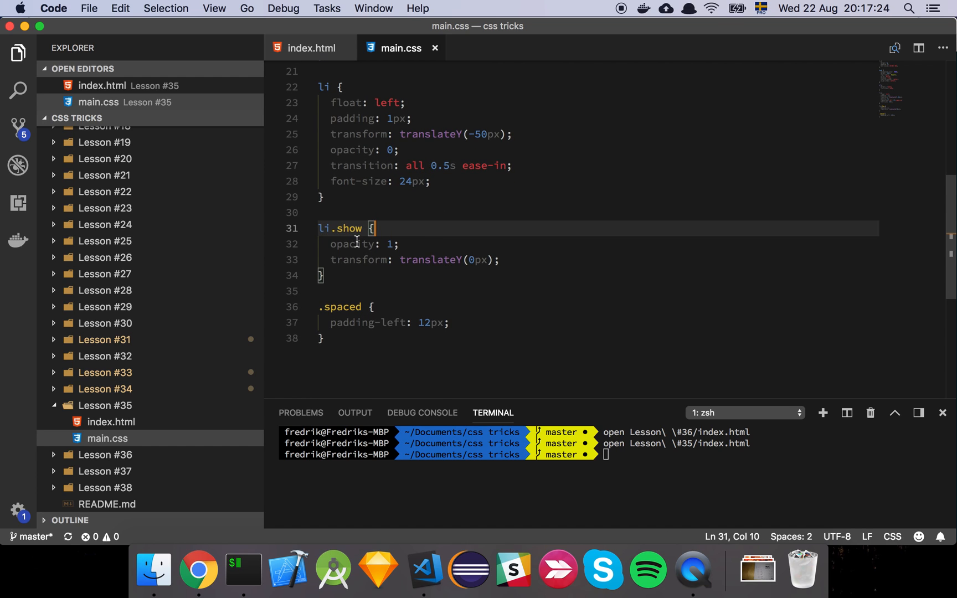
{"action": "left_click", "coordinate": [418, 245]}
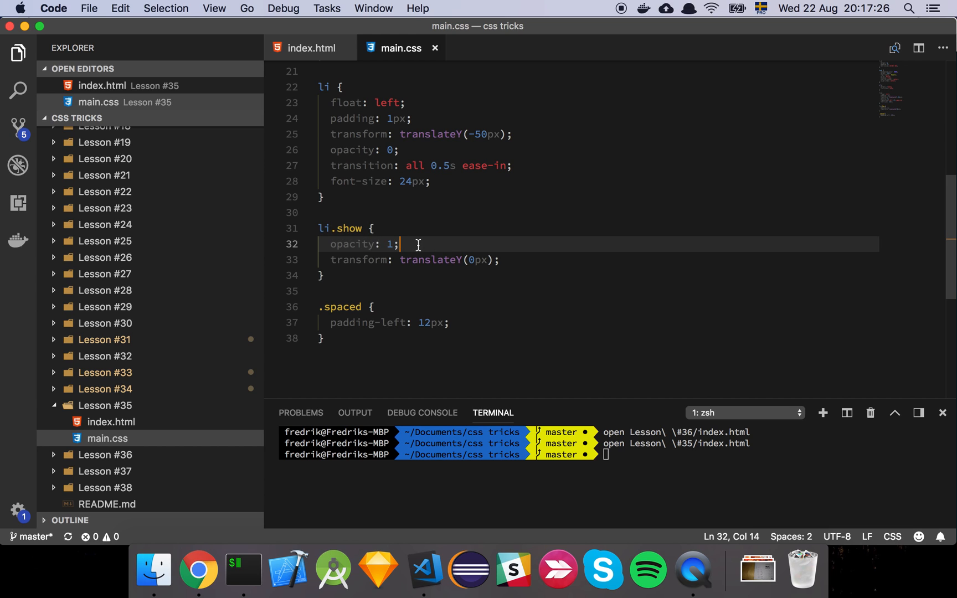
{"action": "left_click", "coordinate": [522, 257]}
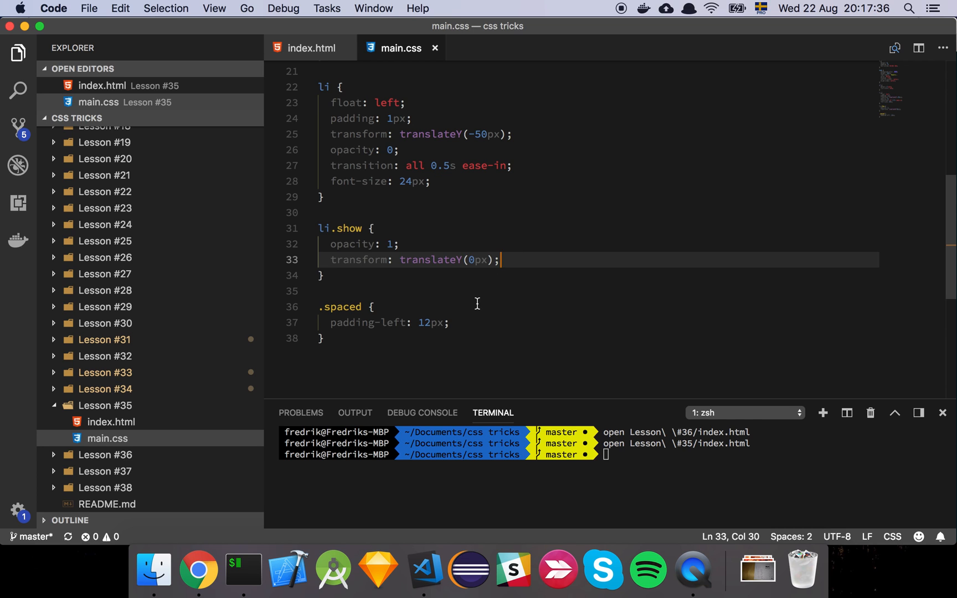
{"action": "key", "text": "ctrl+Tab"}
- Bring Chrome forward and reload the page so the letters fall into place again
{"action": "key", "text": "super+Tab"}
{"action": "key", "text": "super+r"}
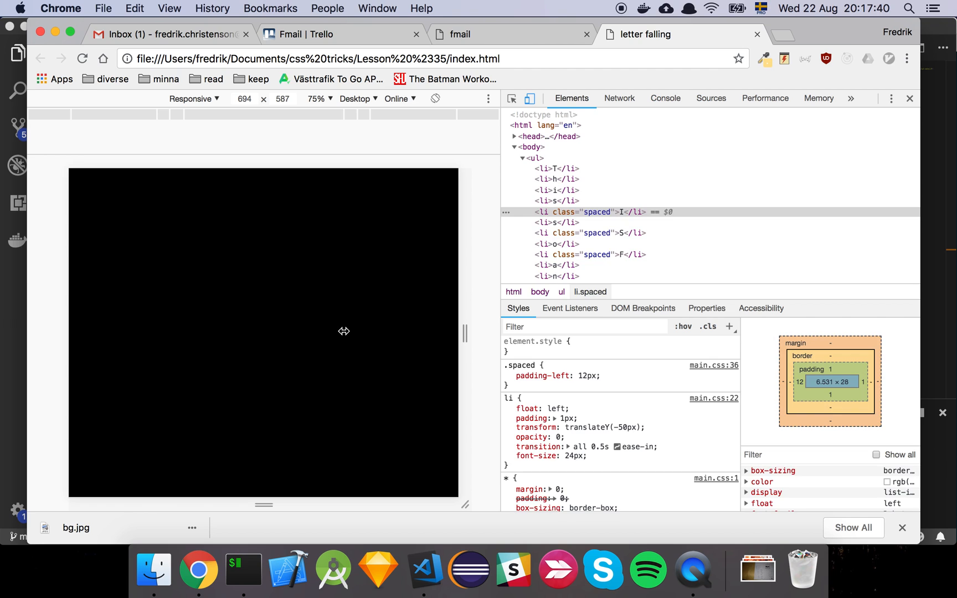